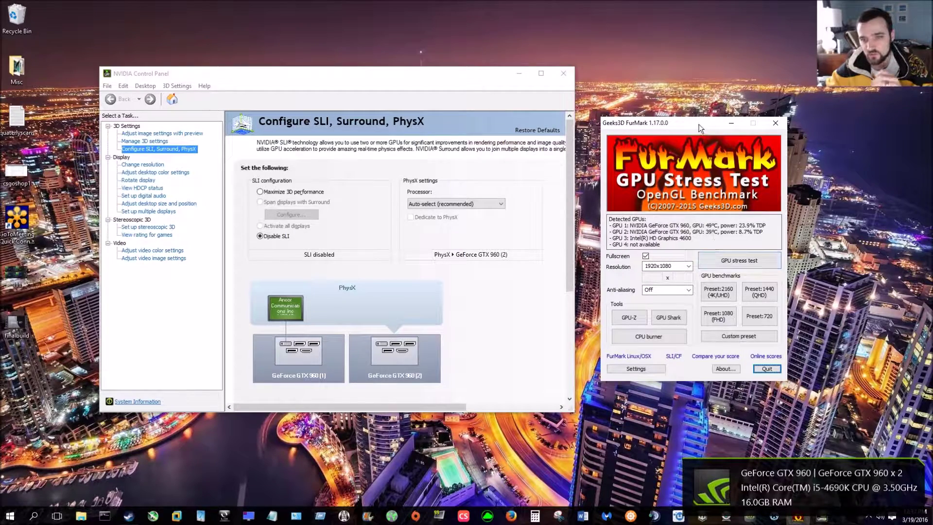
Keep FurMark's resolution at 1920x1080, tick Fullscreen, and set Anti-aliasing to Off
drag(698, 123, 676, 73)
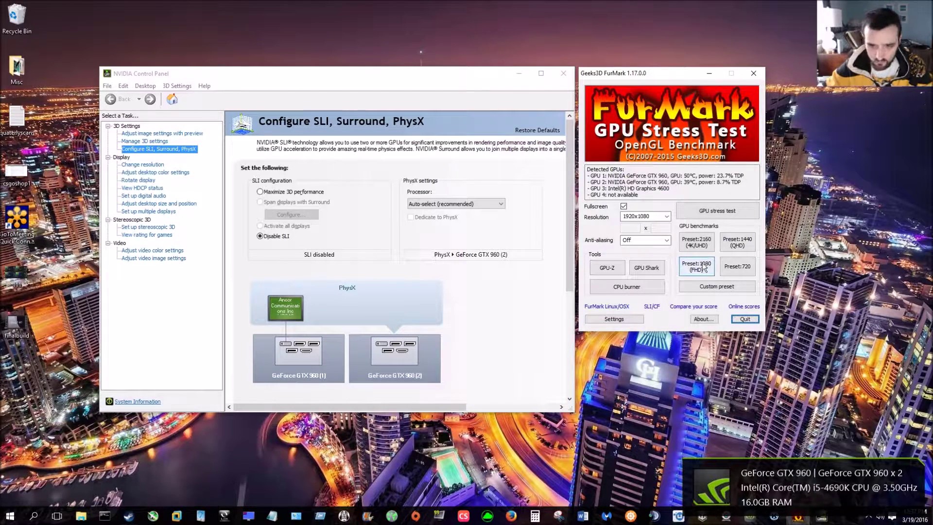
click(666, 216)
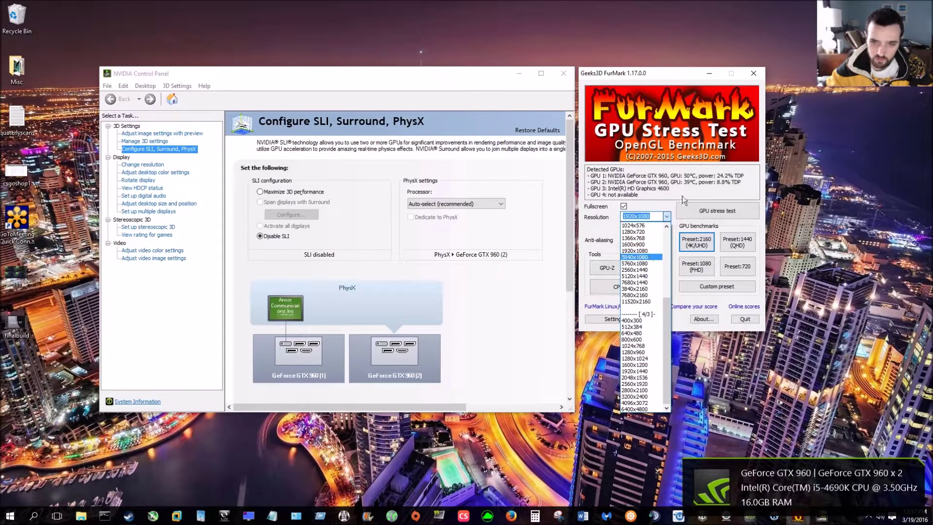
click(624, 206)
click(624, 206)
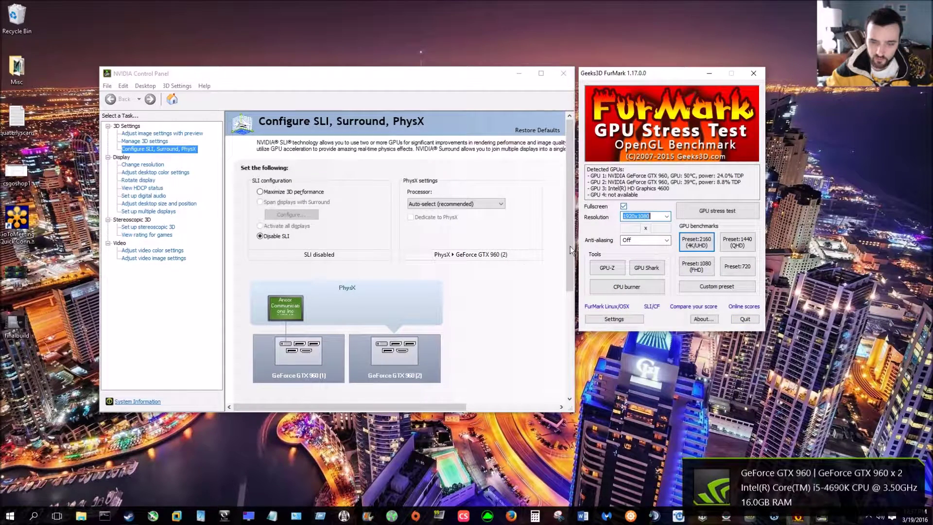
click(666, 245)
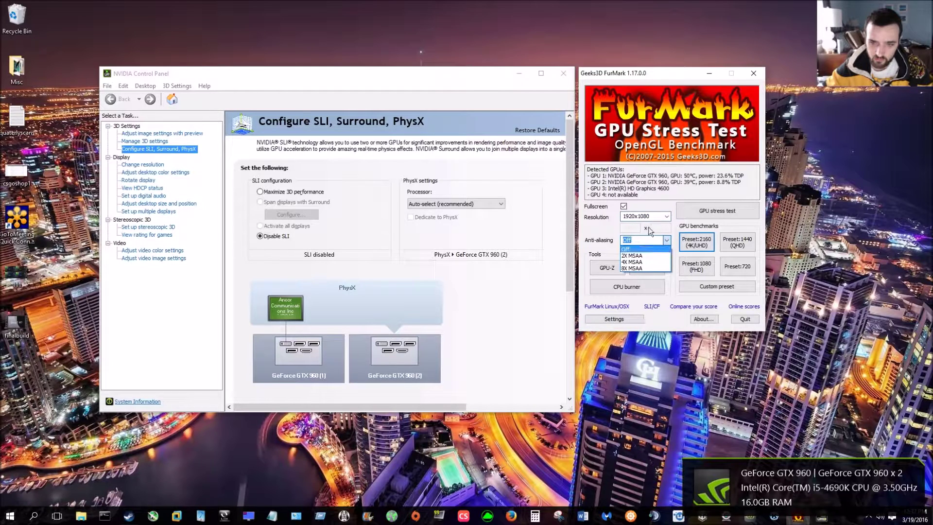
click(641, 249)
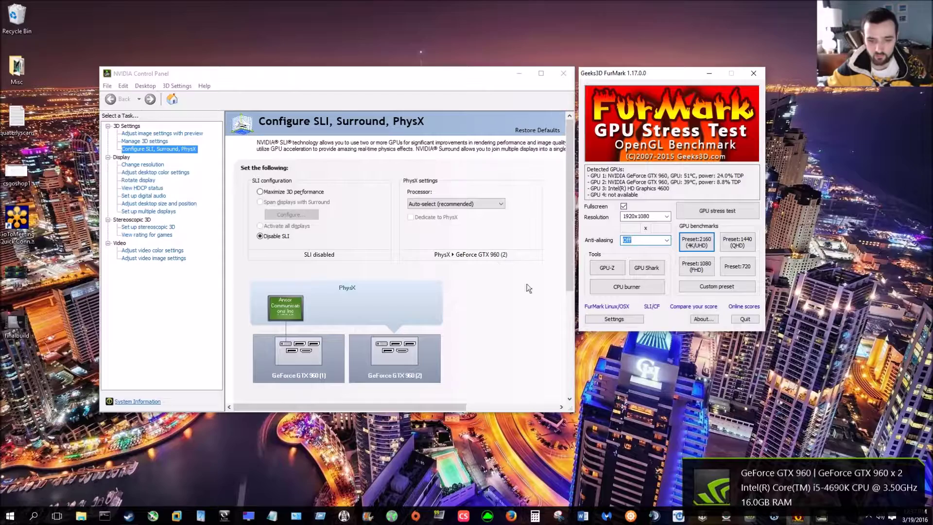
double_click(512, 73)
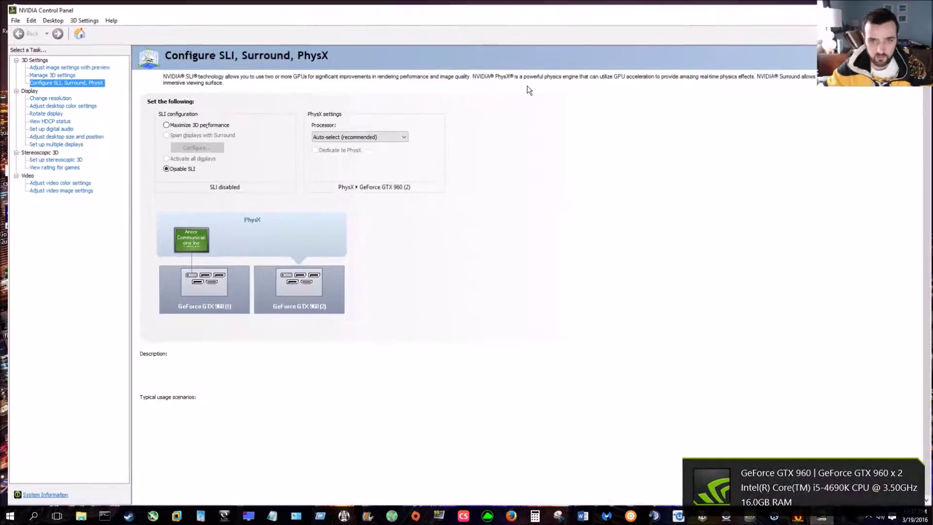
mouse_move(165, 175)
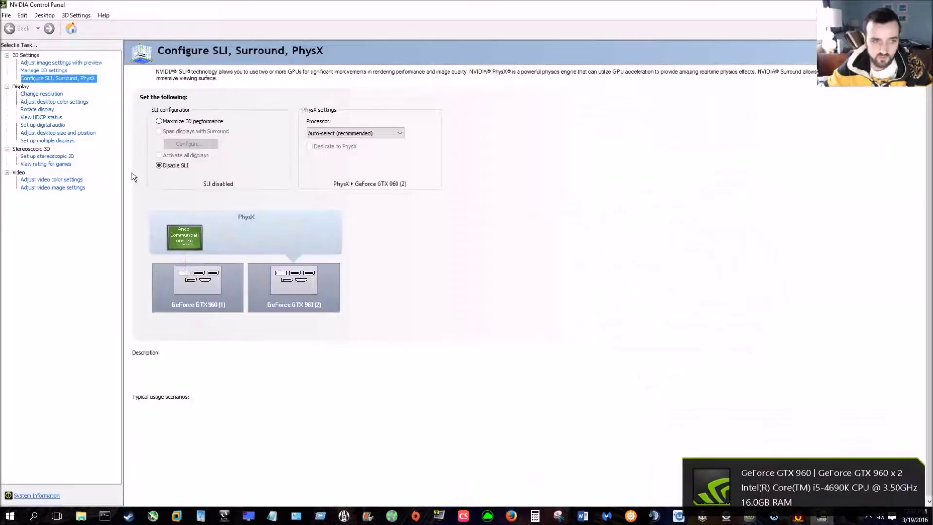
drag(762, 5, 583, 284)
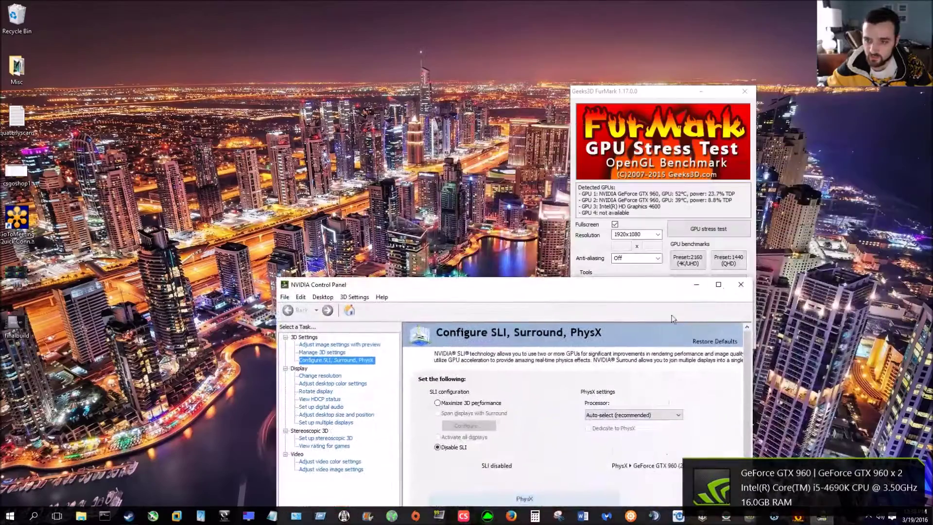
Start the Preset:1080 (FHD) benchmark on the single GTX 960, accepting the caution warning
click(692, 282)
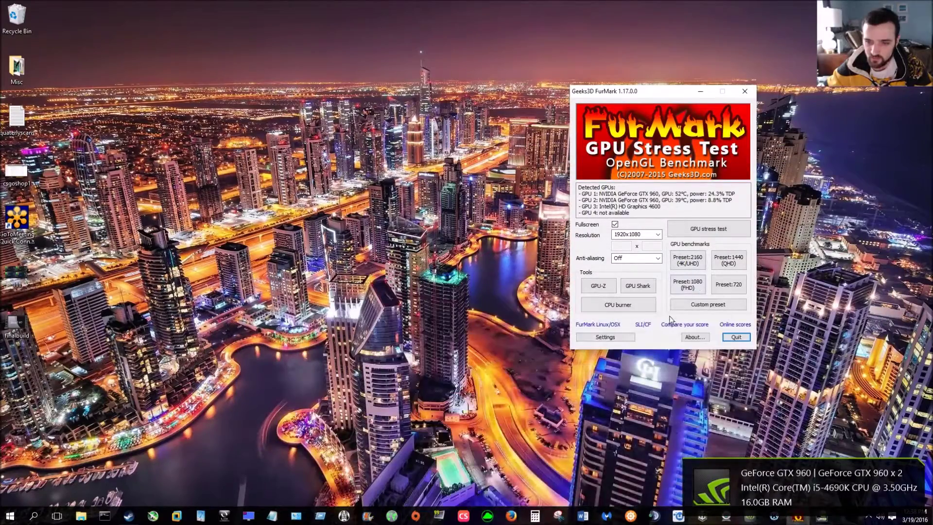
click(689, 286)
click(536, 296)
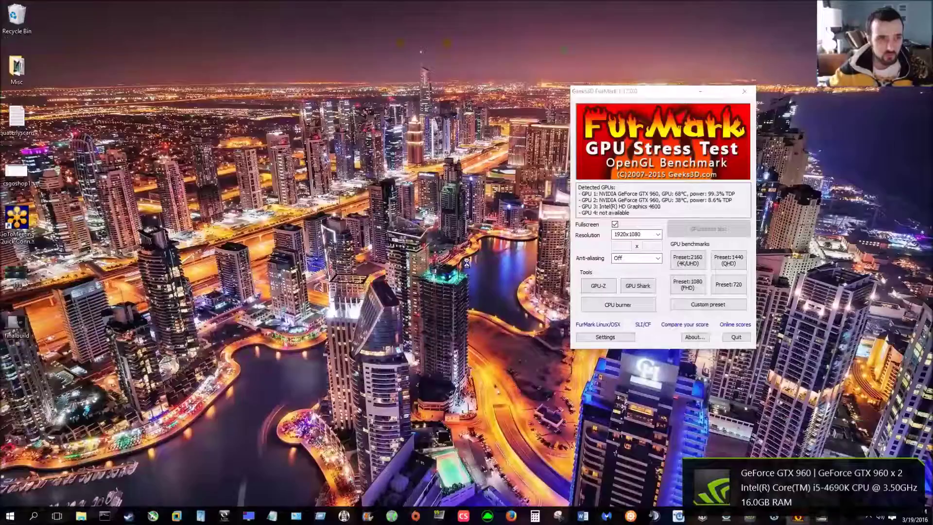
Open Notepad and copy the FurMark line 'SCORE:2321 points (38 FPS, 60000 ms)'
drag(493, 135, 525, 100)
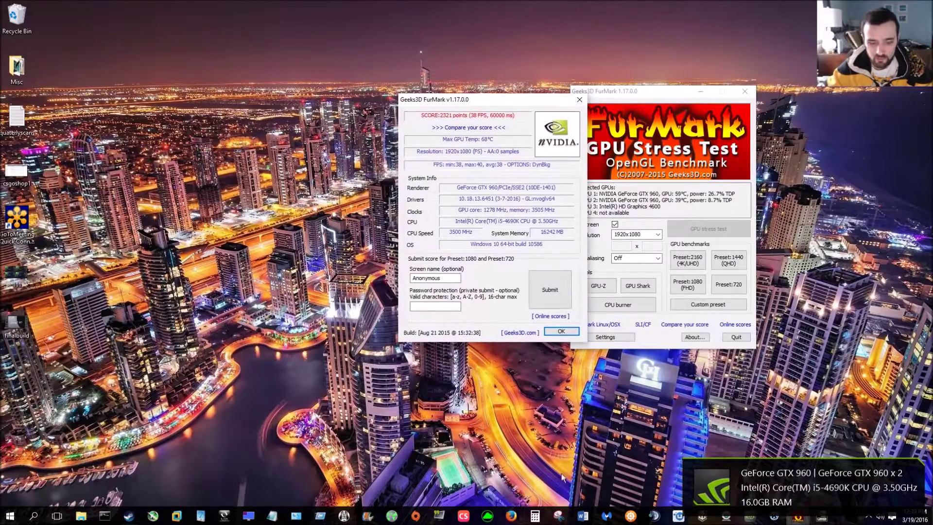
click(270, 515)
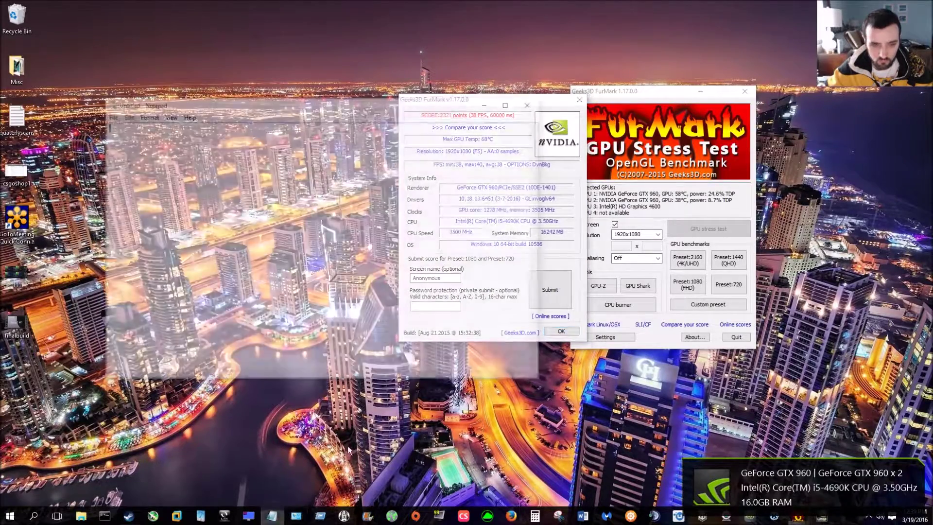
click(568, 140)
drag(534, 104, 726, 110)
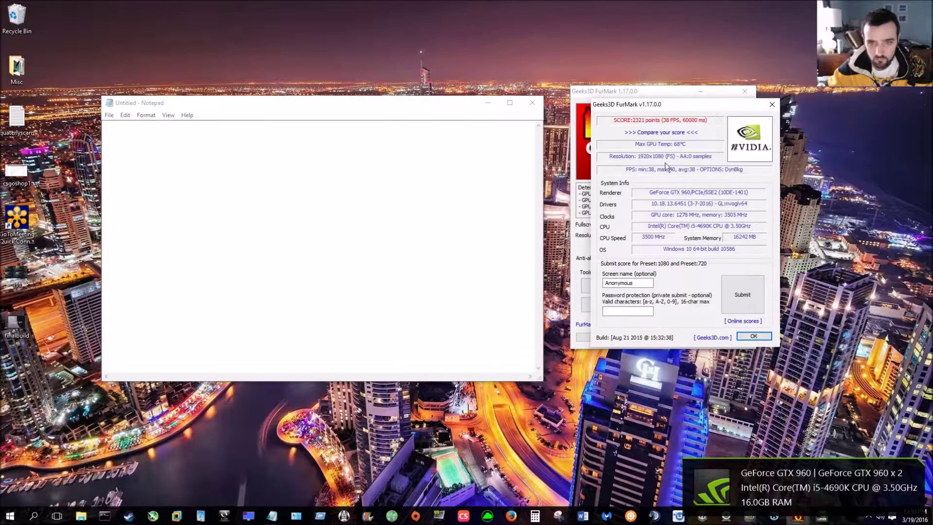
drag(614, 119, 716, 124)
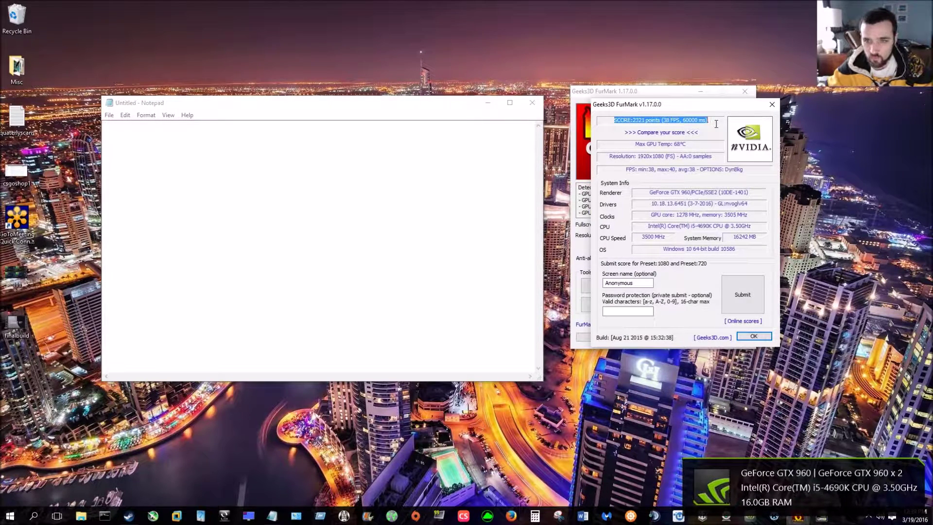
right_click(681, 121)
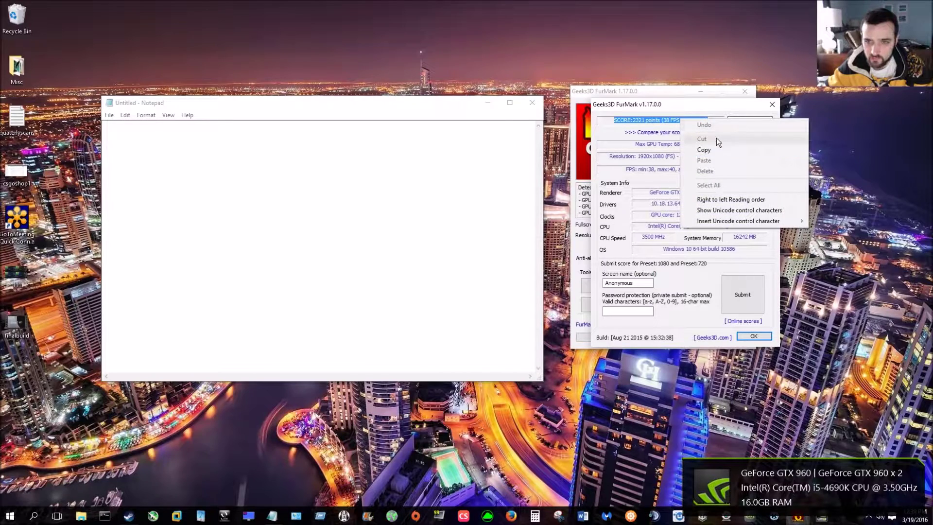
click(712, 150)
Paste the single-card score into the new note and close the FurMark score window
right_click(375, 150)
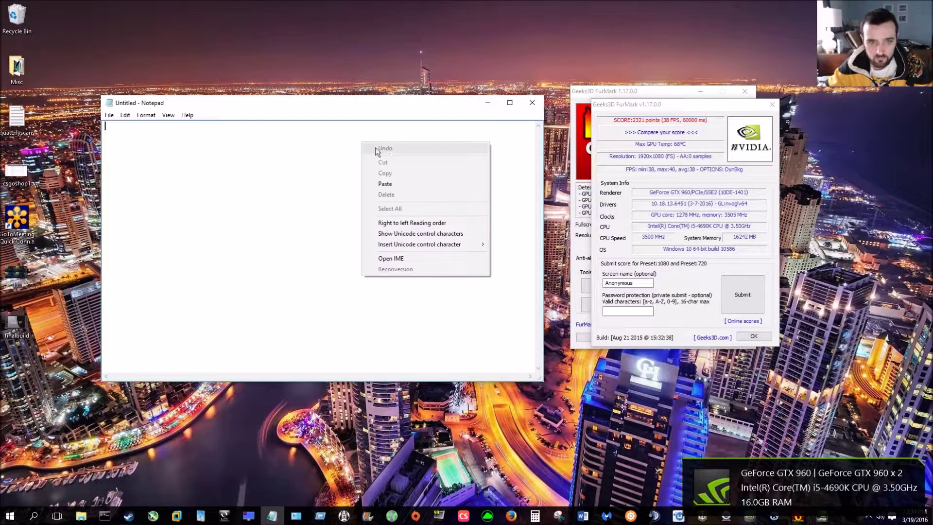
click(405, 184)
click(766, 107)
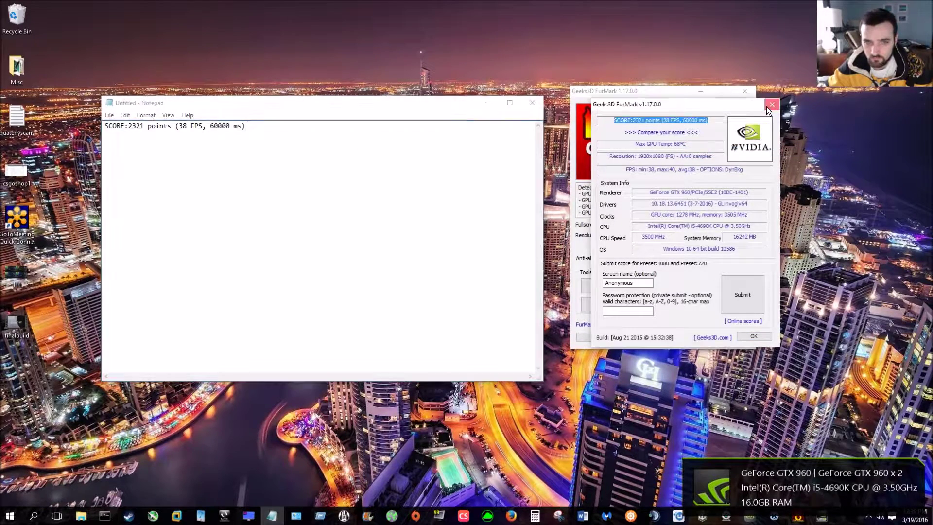
Turn on SLI with Maximize 3D performance and apply it, closing FurMark when prompted
double_click(821, 518)
drag(508, 173, 319, 52)
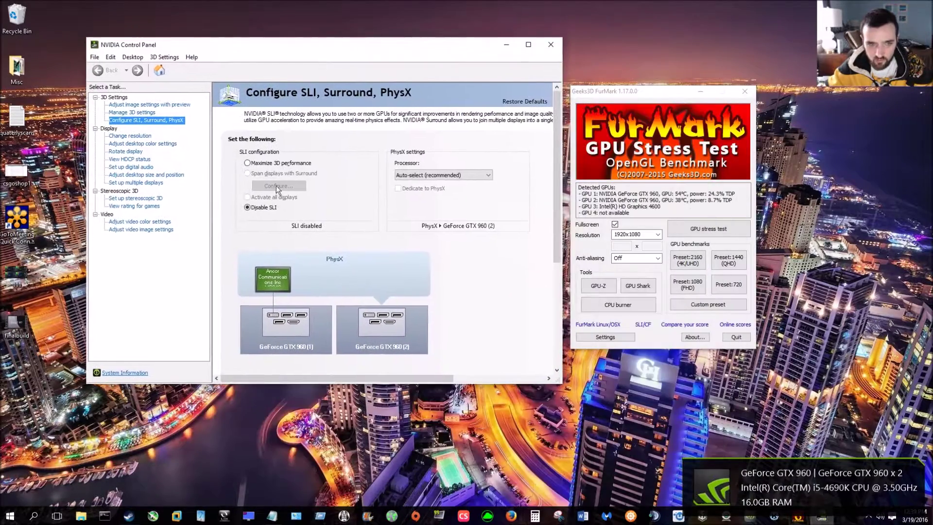
click(247, 163)
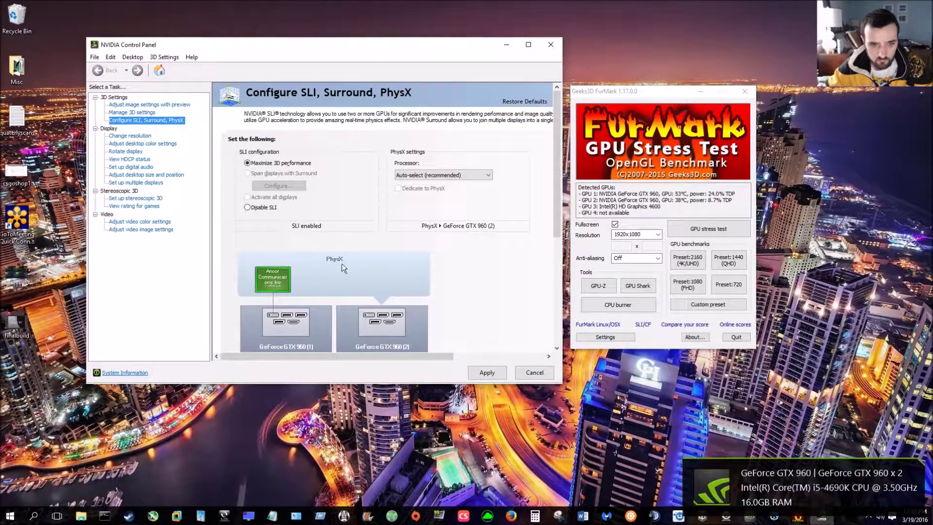
click(486, 372)
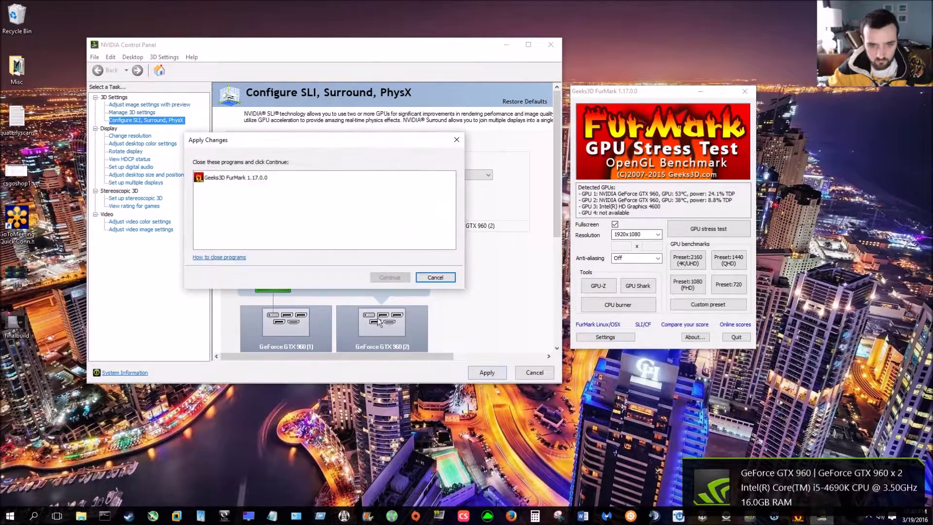
click(743, 91)
click(435, 277)
click(485, 374)
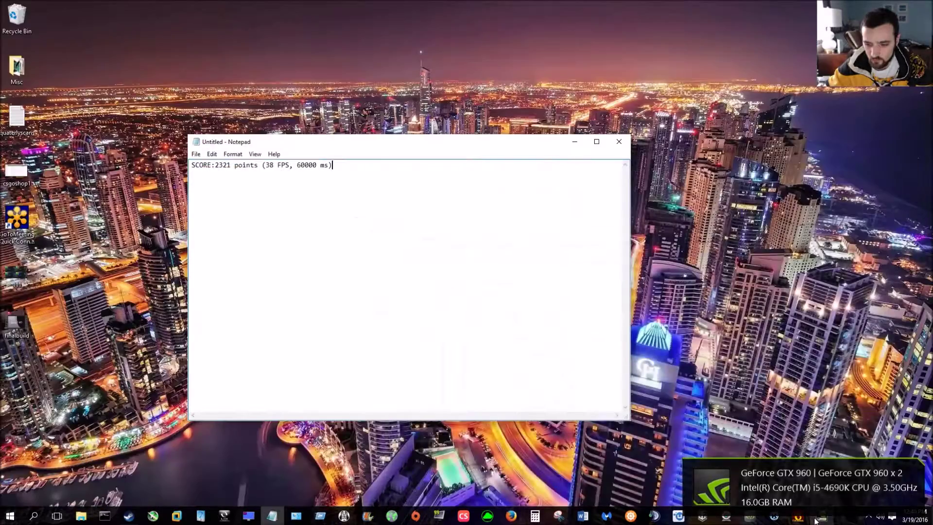
Run FurMark's Preset:1080 (FHD) benchmark again on both GTX 960s in SLI
click(574, 141)
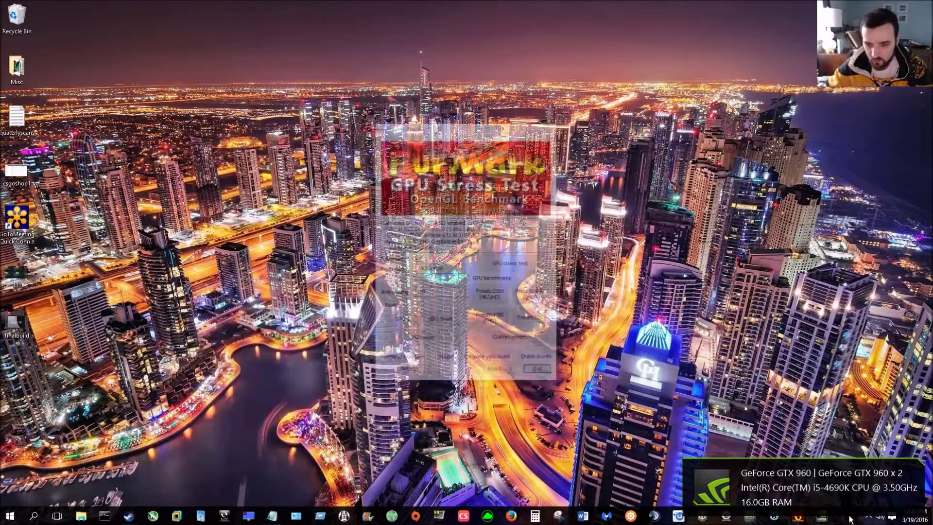
drag(488, 128, 701, 87)
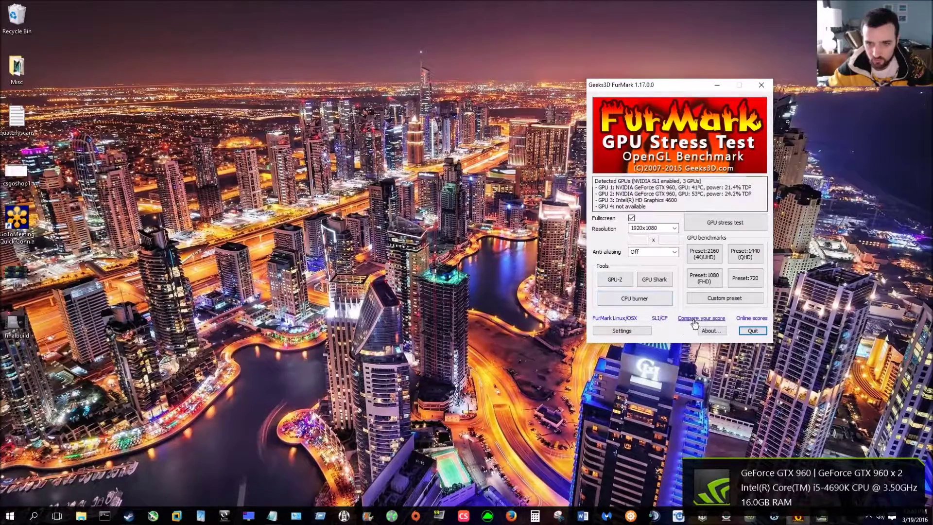
click(707, 279)
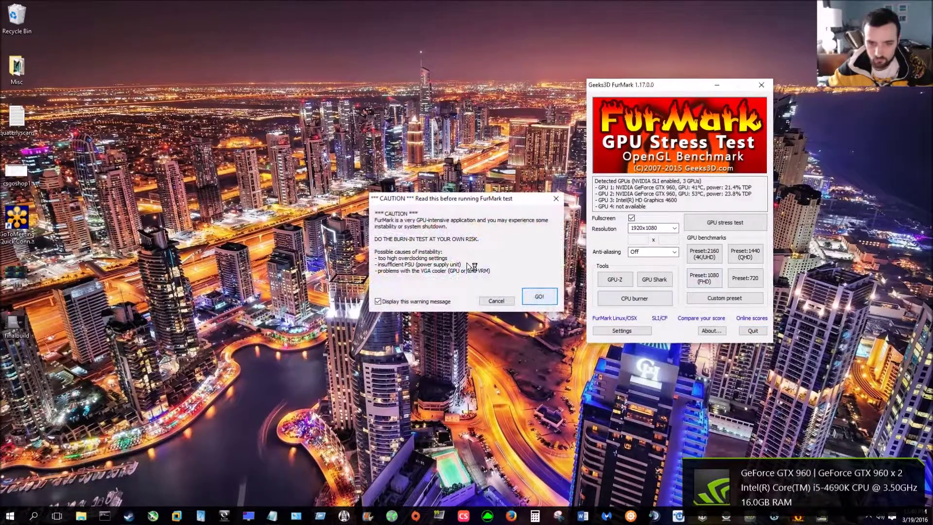
click(538, 298)
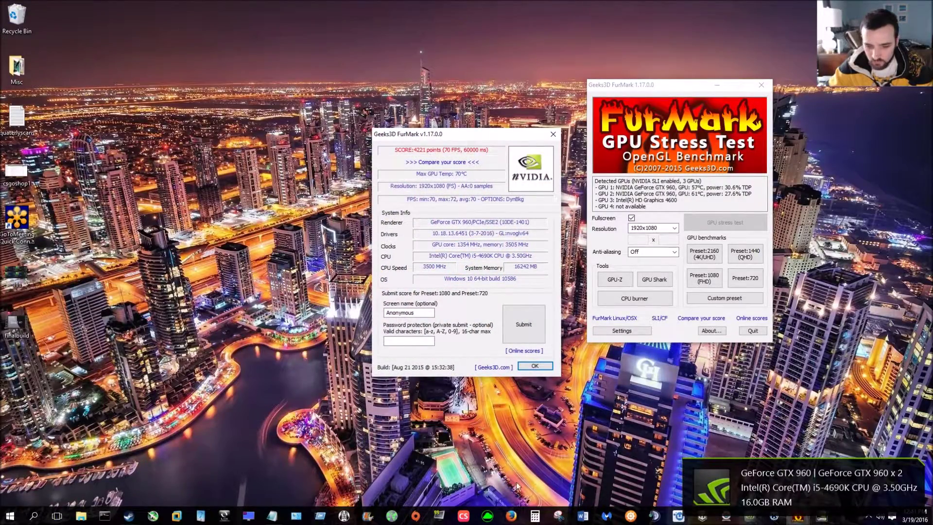
Copy the SLI score line 'SCORE:4221 points (70 FPS, 60000 ms)' from FurMark's results
click(272, 516)
drag(474, 134, 534, 206)
drag(489, 150, 395, 151)
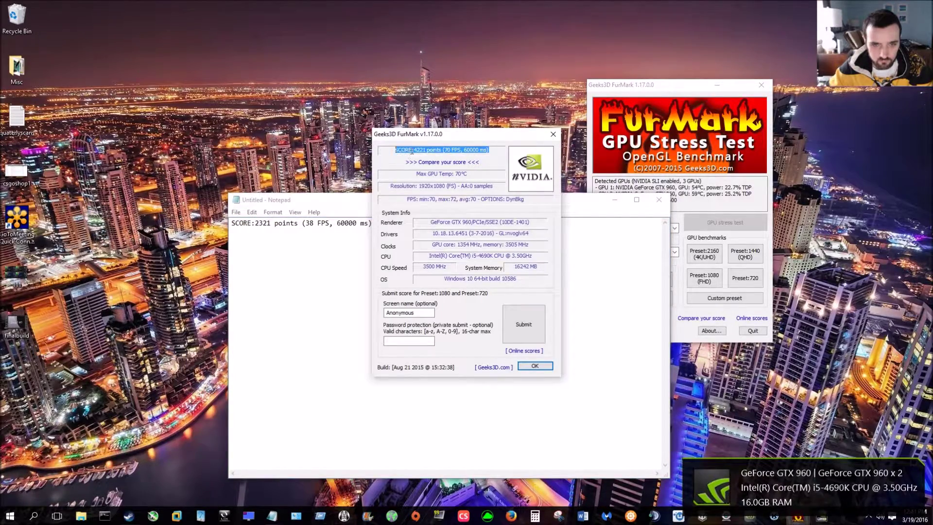
right_click(411, 151)
click(428, 181)
Add a row of = signs below the first score and paste the SLI score beneath it
click(240, 235)
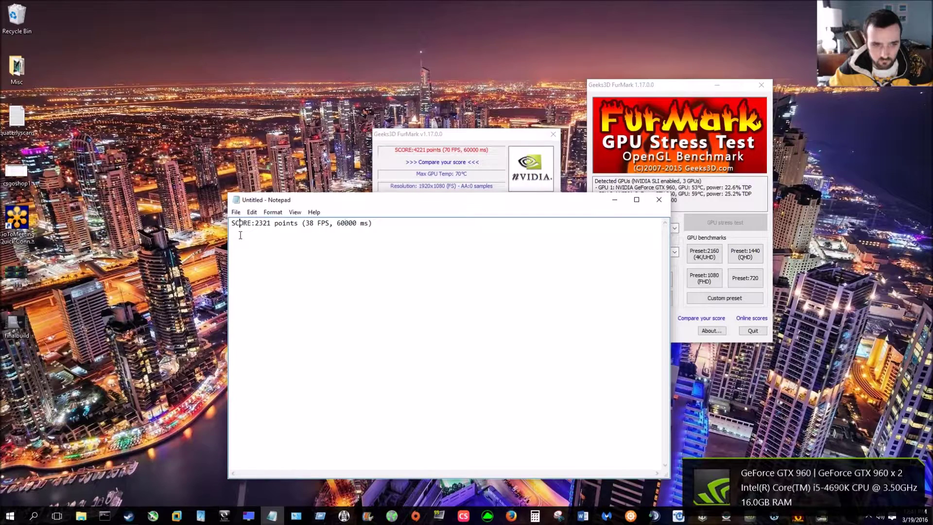
key(Home)
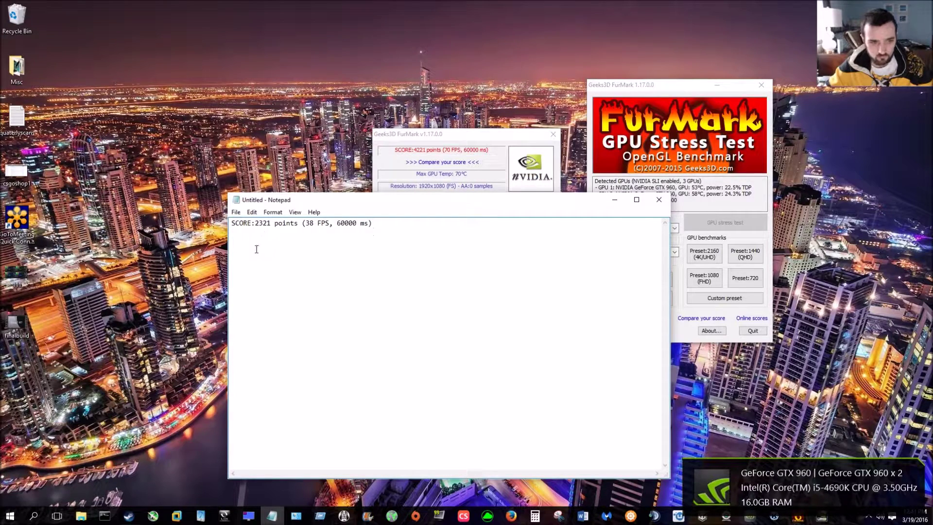
key(Down)
text(===================)
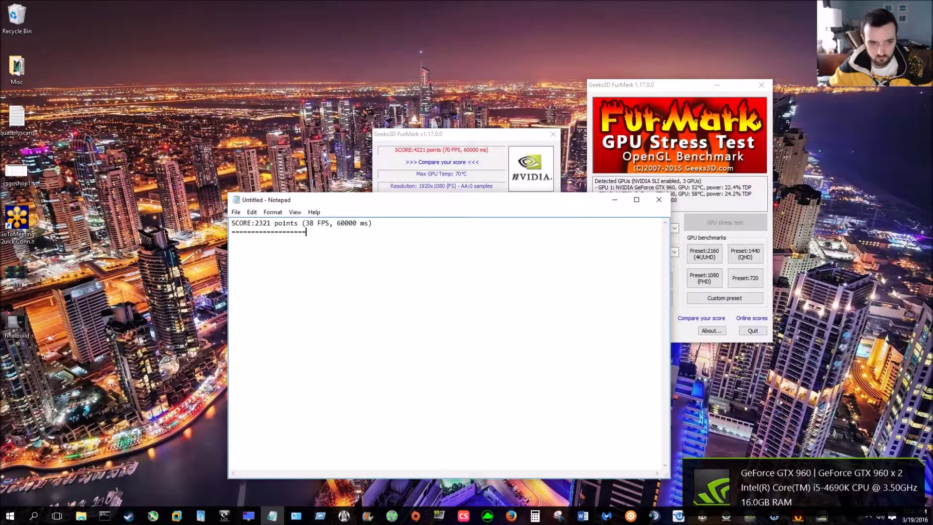
text(================================)
key(Return)
right_click(301, 244)
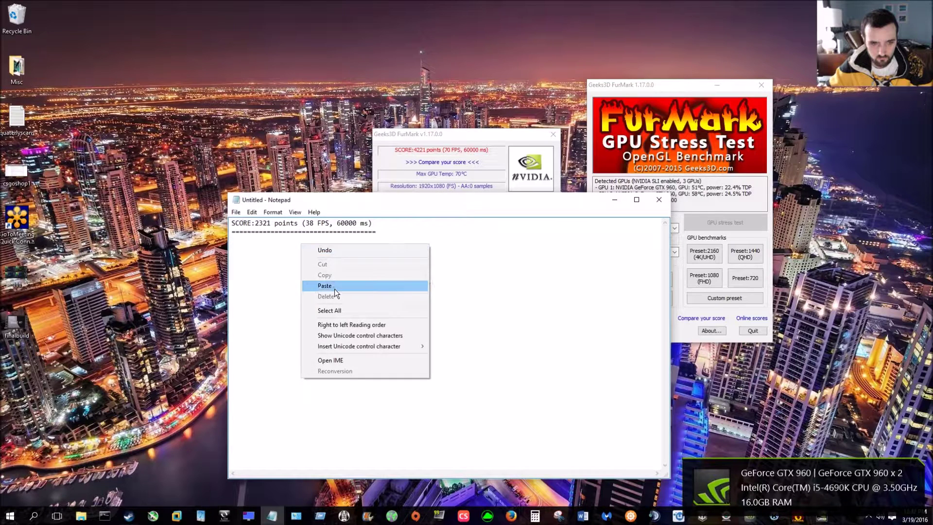
click(334, 288)
Prefix the first score line with 'NON SLI' and the second with 'SLI'
click(232, 222)
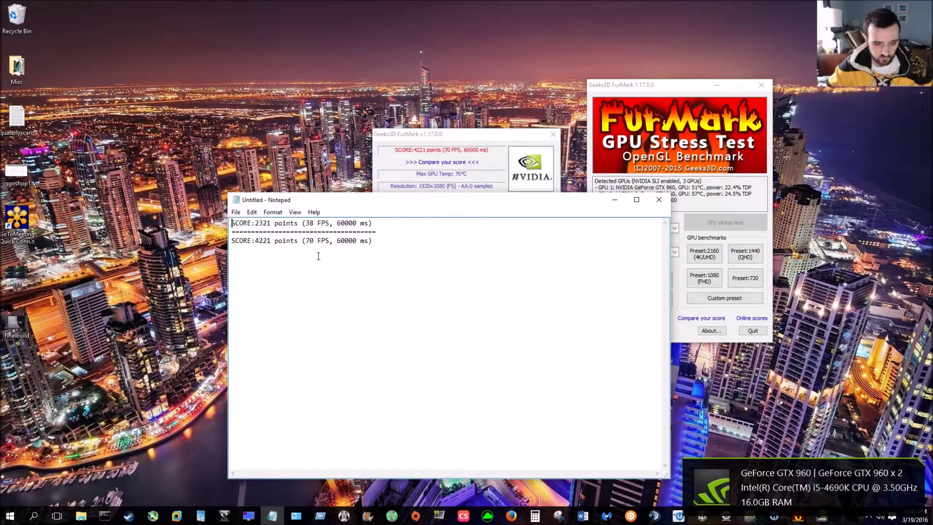
text(NON )
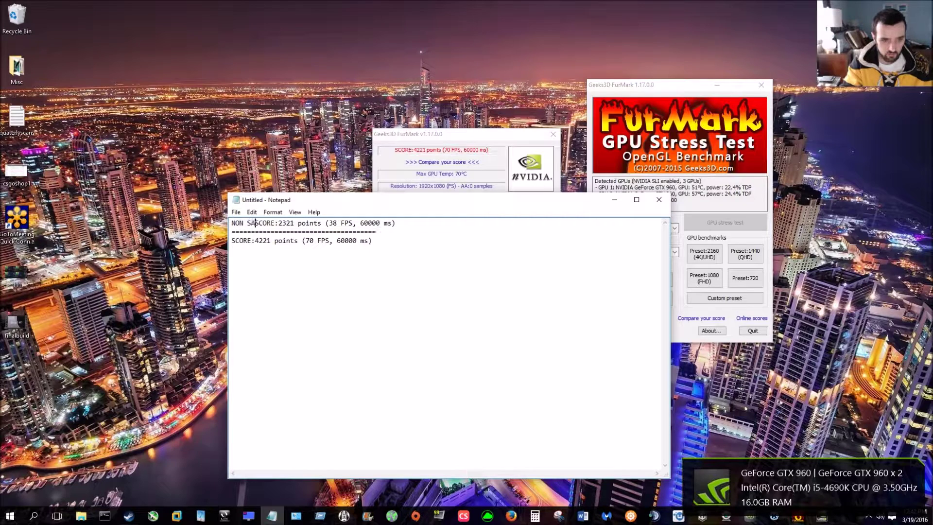
text(SLI)
key(Down)
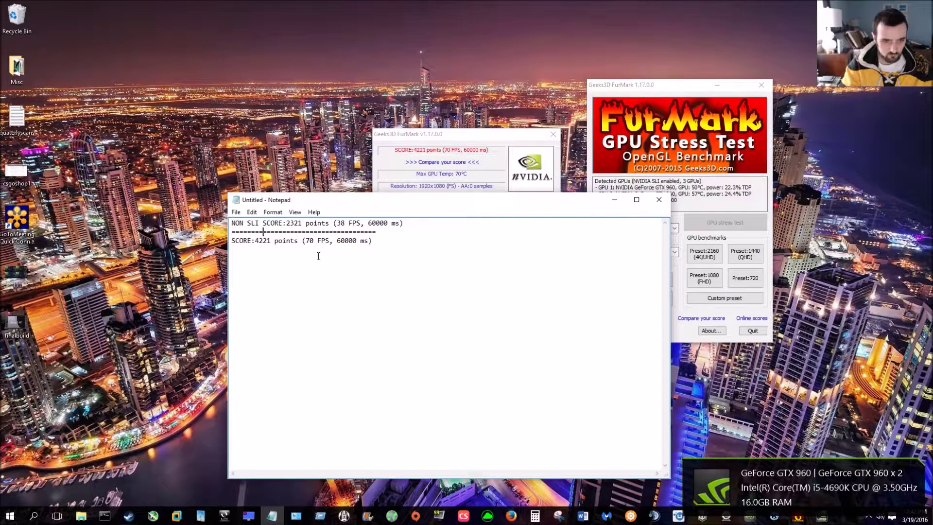
key(Left)
key(Down)
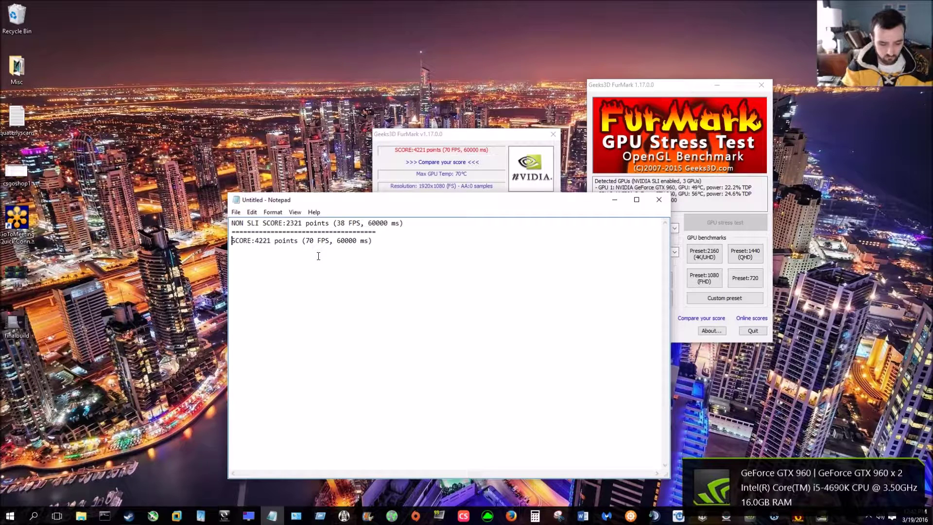
text(SLI)
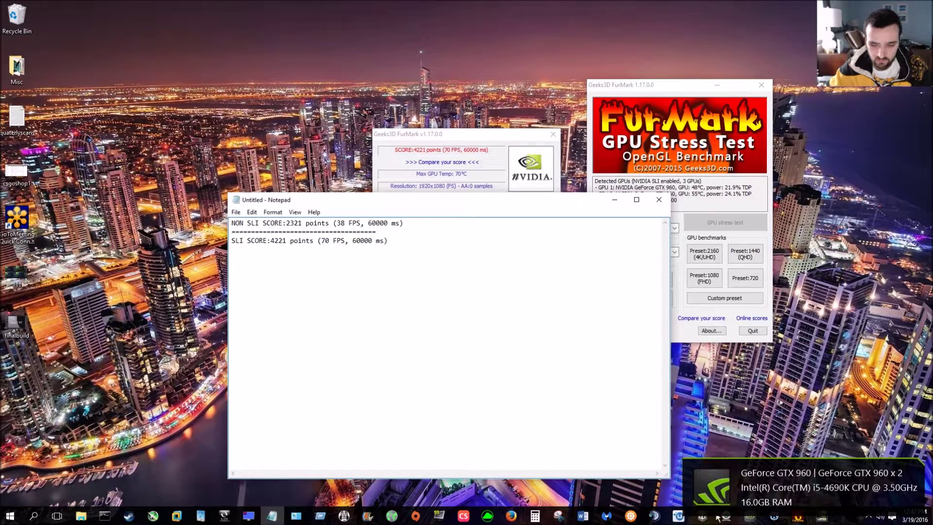
In Calculator, subtract 2321 from 4221 to get a difference of 1900
click(535, 516)
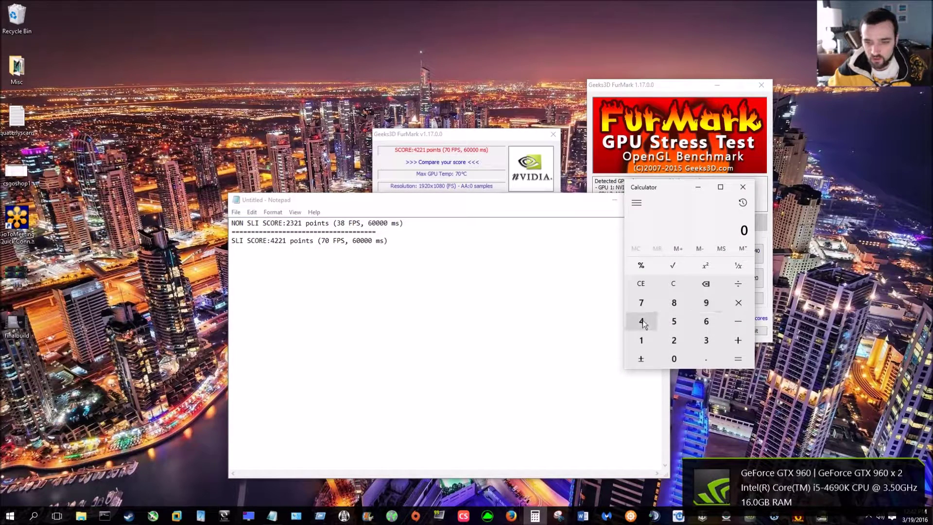
click(641, 320)
click(678, 344)
click(677, 344)
click(642, 340)
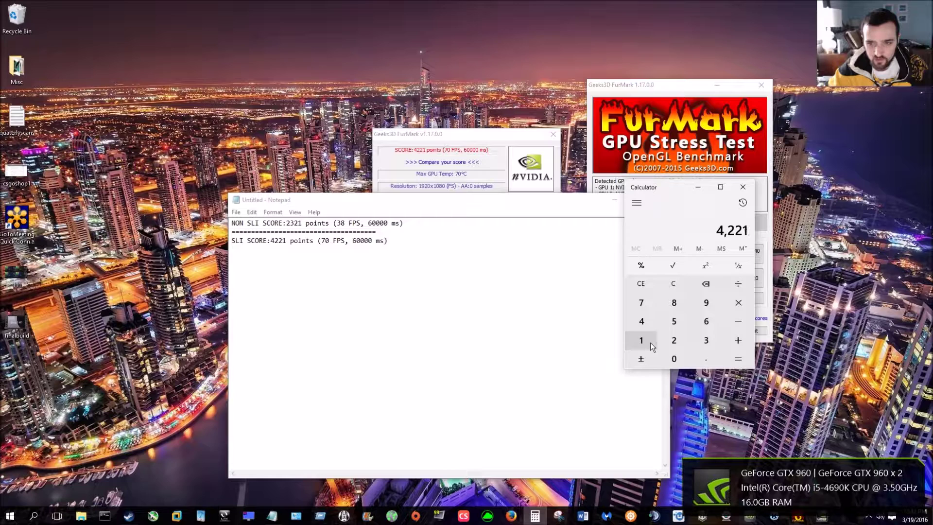
click(738, 322)
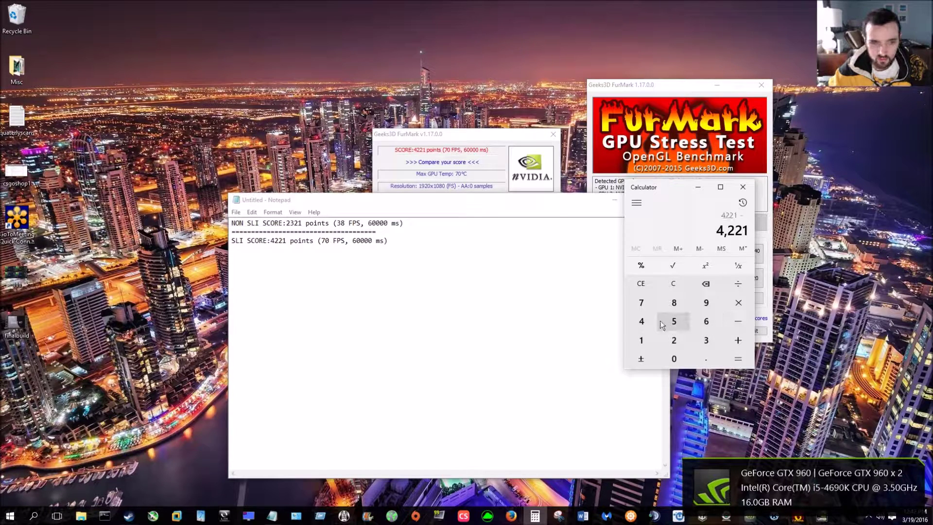
click(678, 346)
click(706, 340)
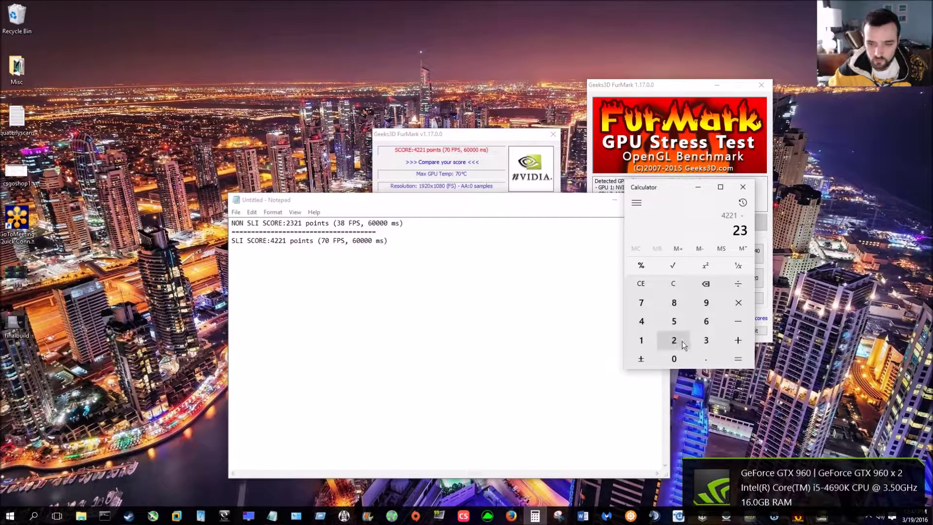
click(686, 341)
click(641, 340)
click(736, 359)
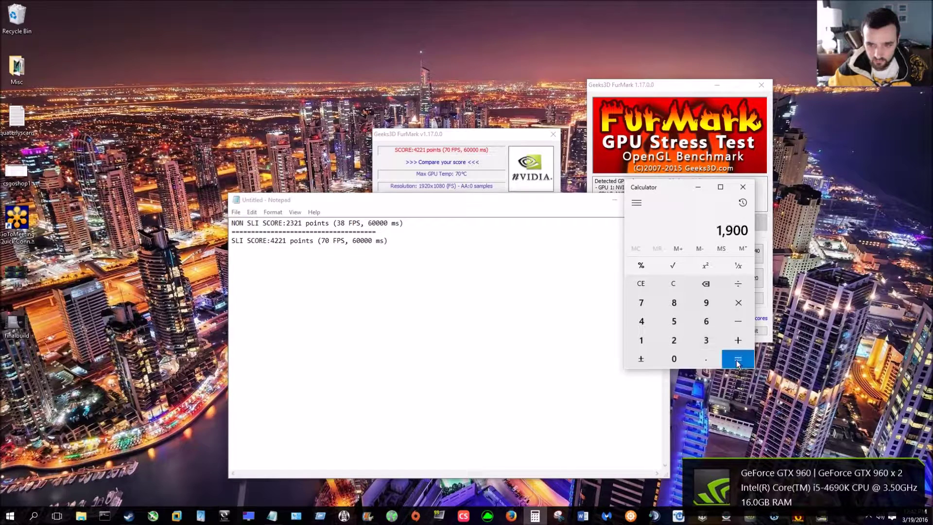
Divide 1900 by 2321 and multiply by 100, giving 81.86126669538992
click(741, 286)
click(674, 340)
click(705, 343)
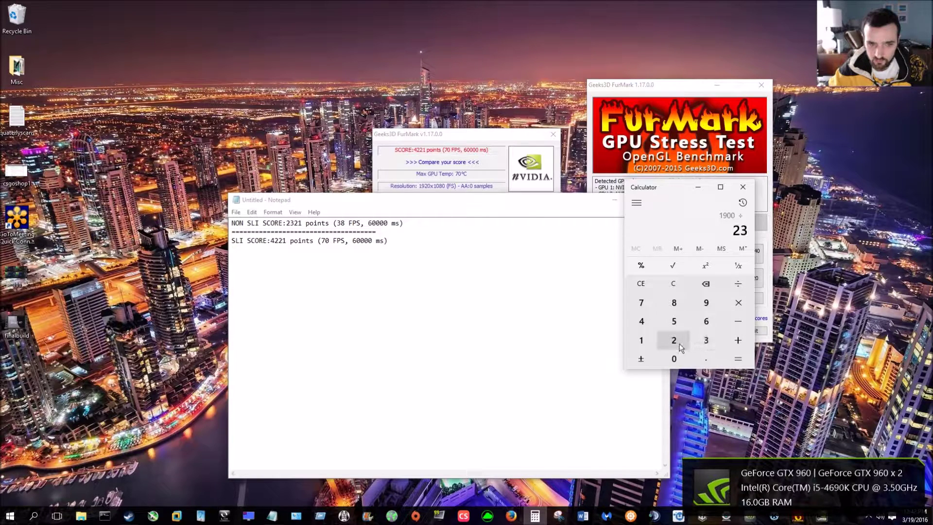
click(678, 342)
click(640, 340)
click(736, 360)
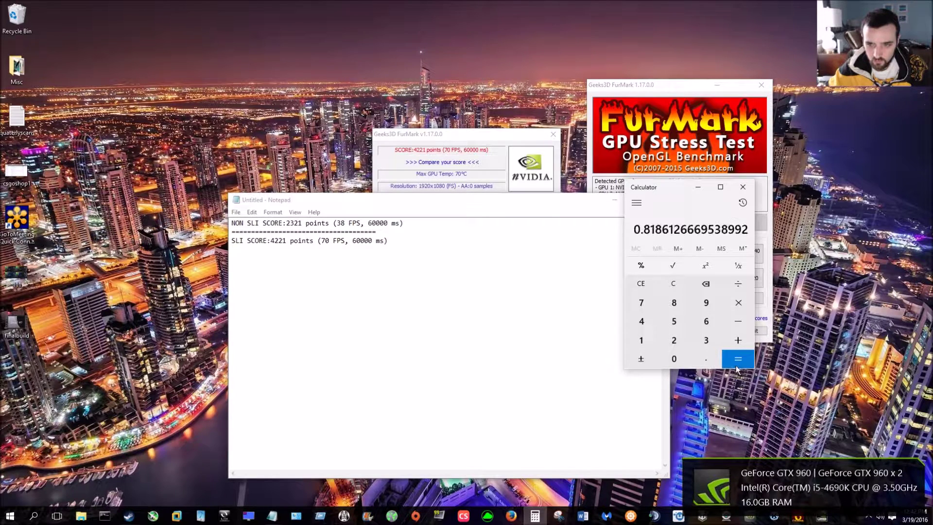
click(739, 302)
click(643, 341)
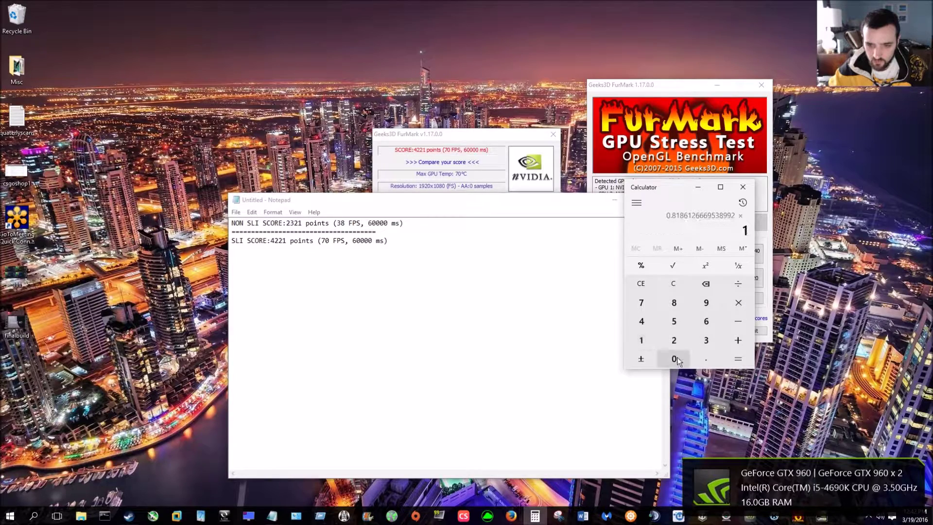
click(673, 359)
click(674, 359)
click(738, 359)
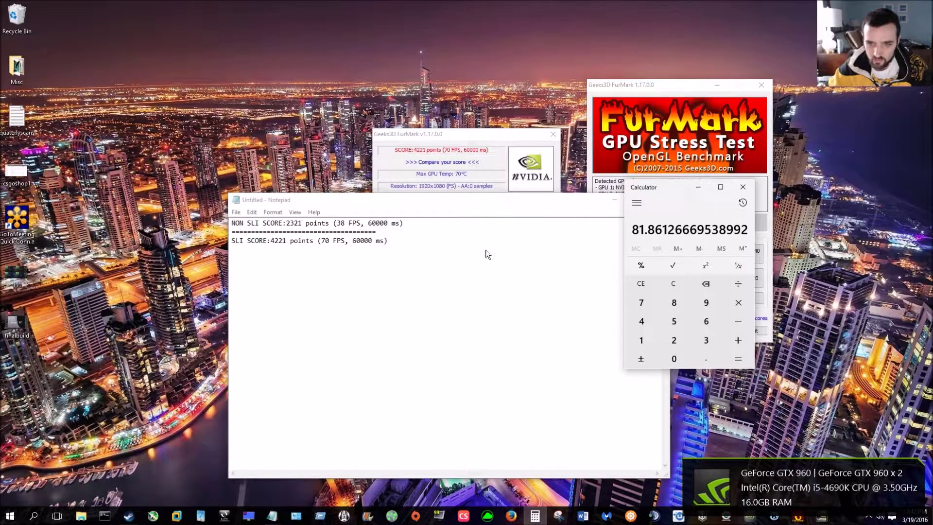
drag(669, 184, 238, 64)
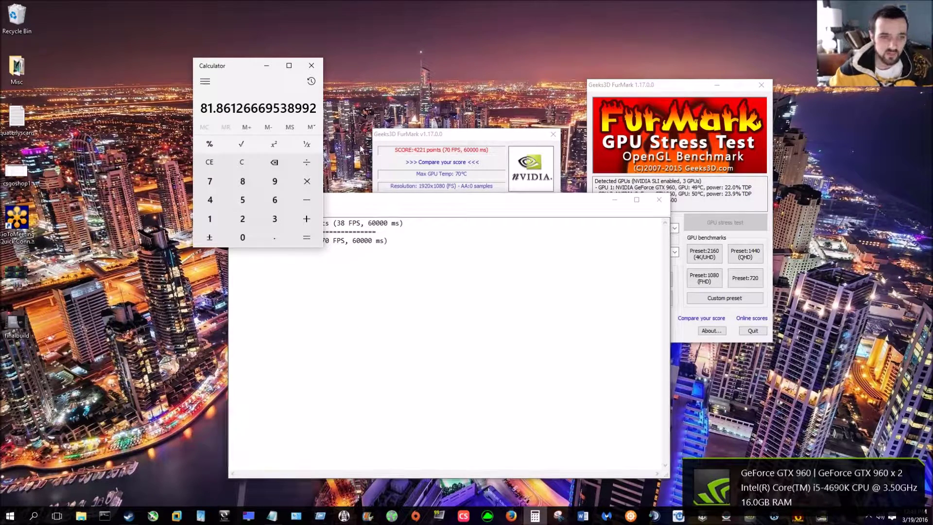
drag(246, 63, 576, 190)
key(Escape)
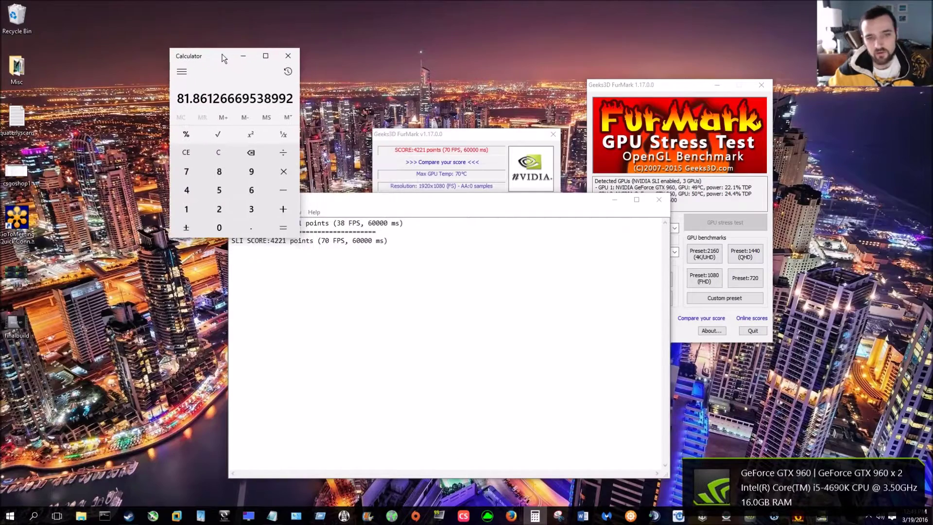
drag(702, 86, 767, 79)
drag(580, 200, 552, 202)
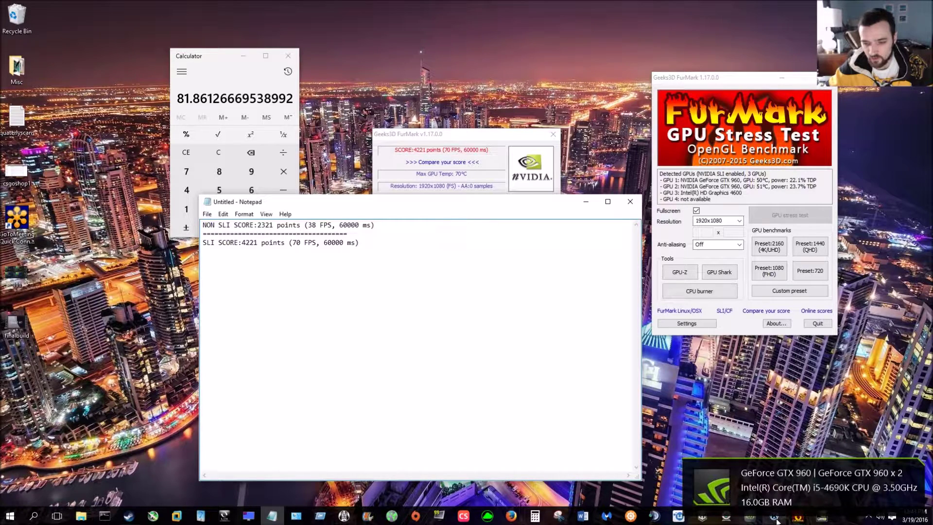
click(32, 518)
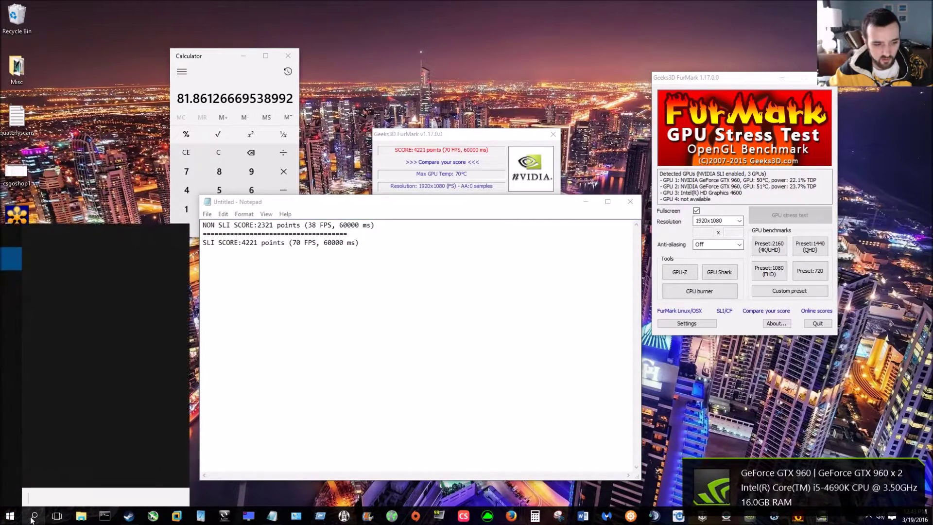
click(81, 515)
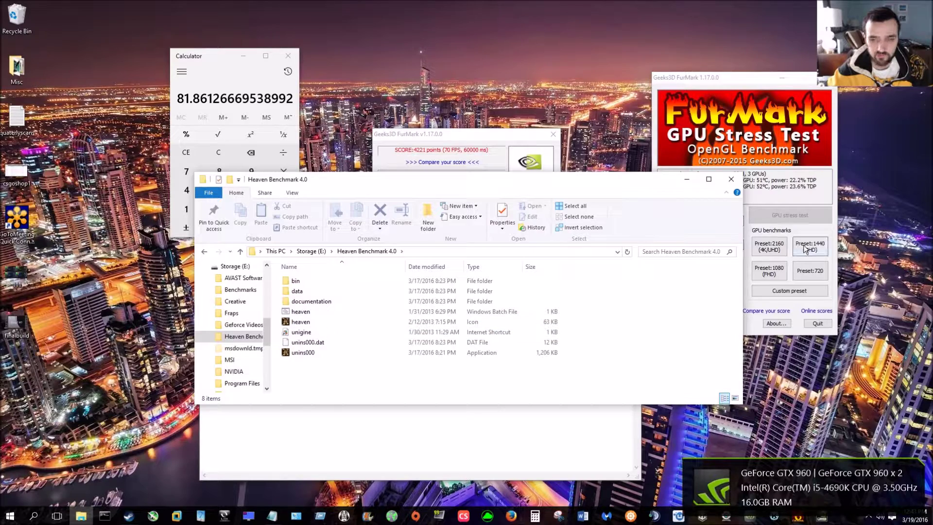
click(731, 179)
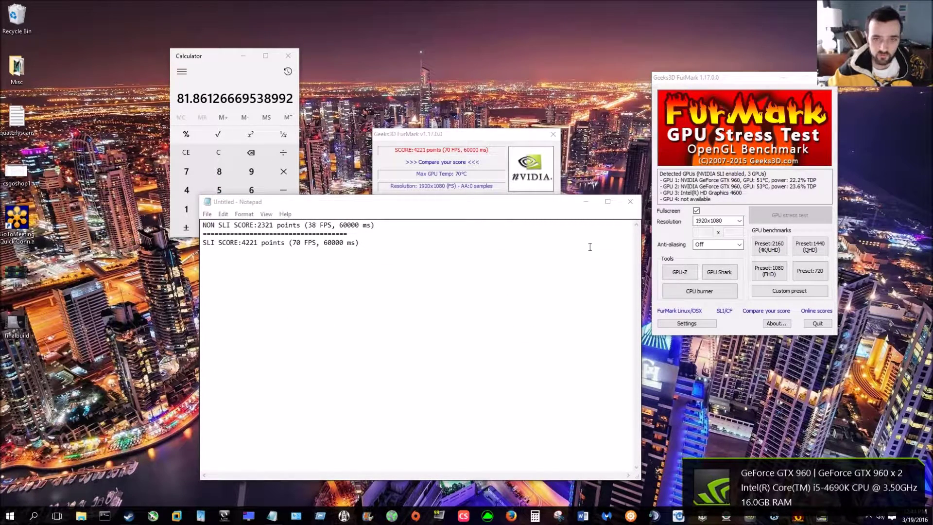
Launch MSI Afterburner with admin rights and load Profile 2 (+170 core, +400 memory)
drag(554, 204, 755, 169)
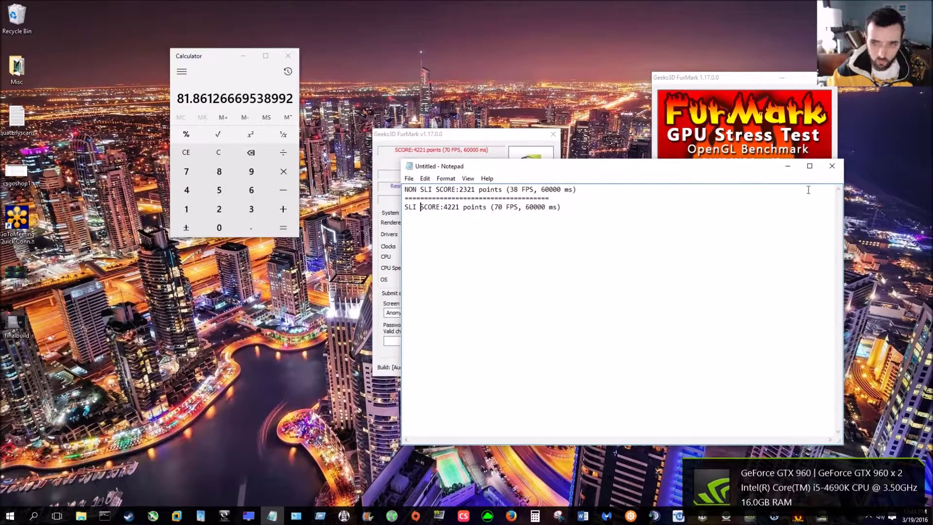
click(788, 166)
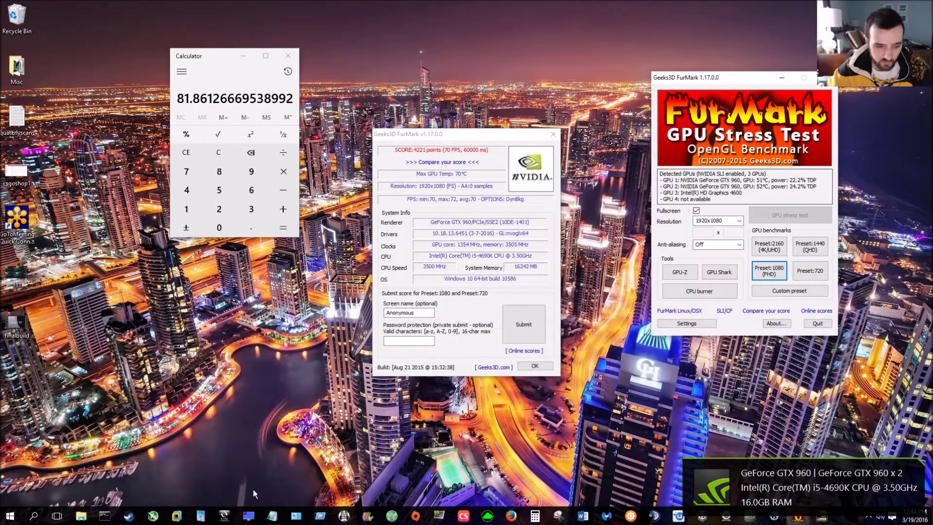
click(155, 517)
click(506, 274)
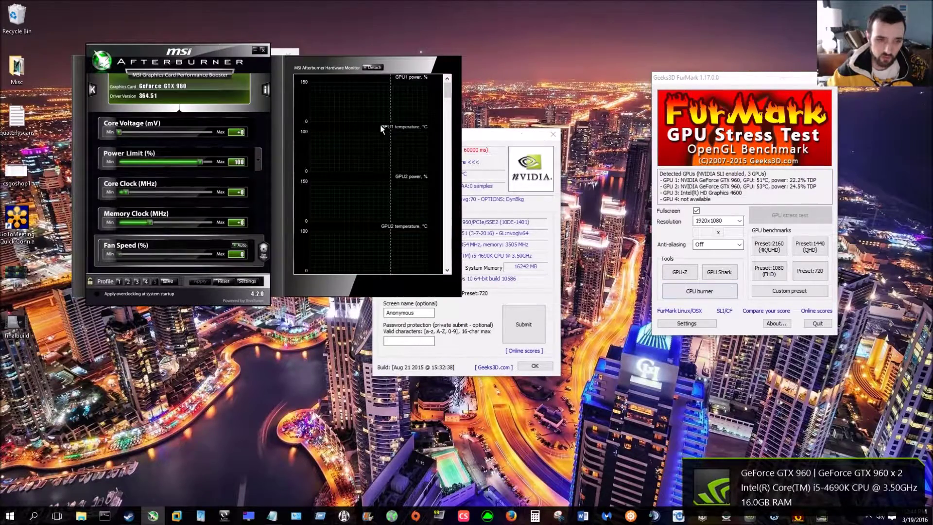
click(128, 281)
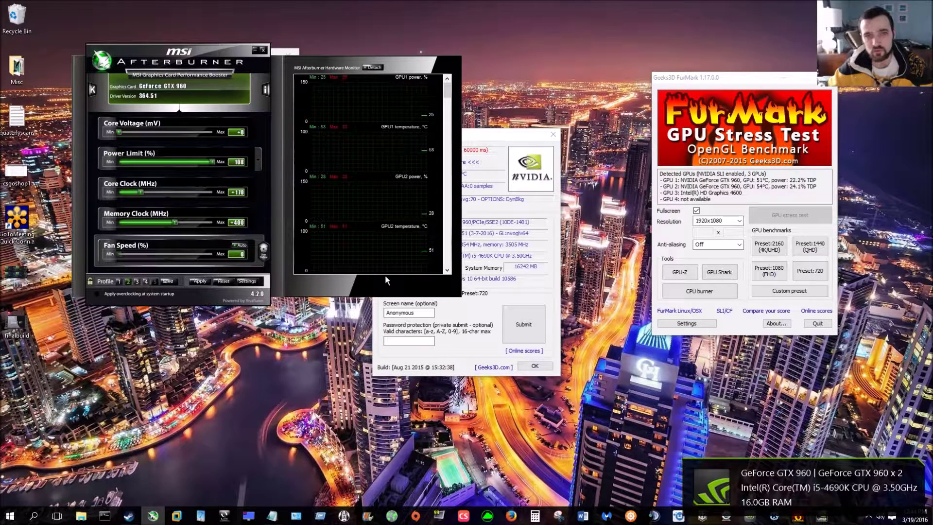
Place FurMark's results at the top, Calculator beside them, and Notepad's NON SLI/SLI notes below
click(254, 49)
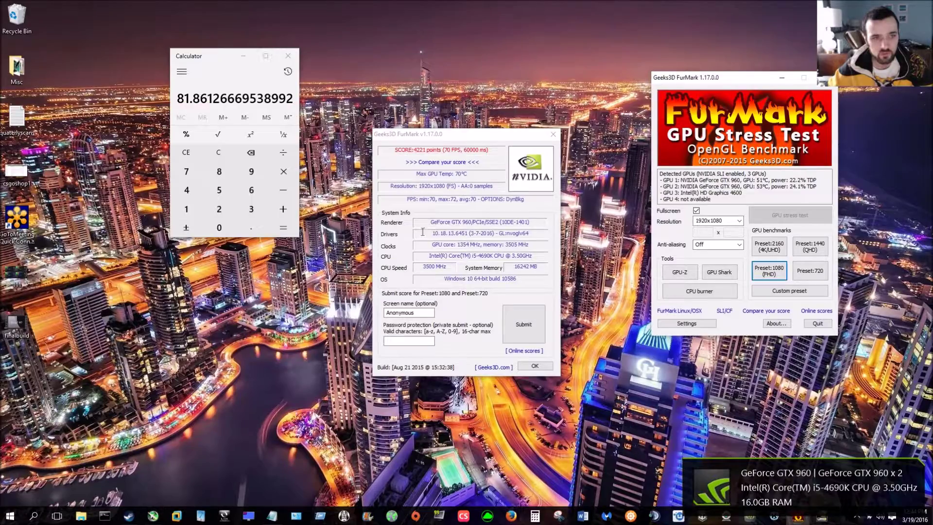
drag(494, 143, 487, 79)
drag(724, 78, 654, 66)
drag(217, 56, 259, 104)
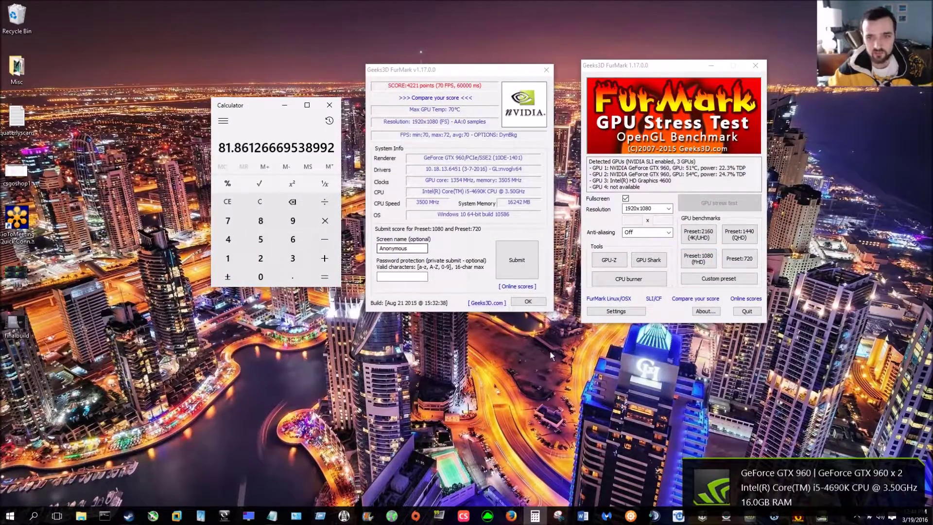
click(272, 516)
drag(610, 166, 456, 216)
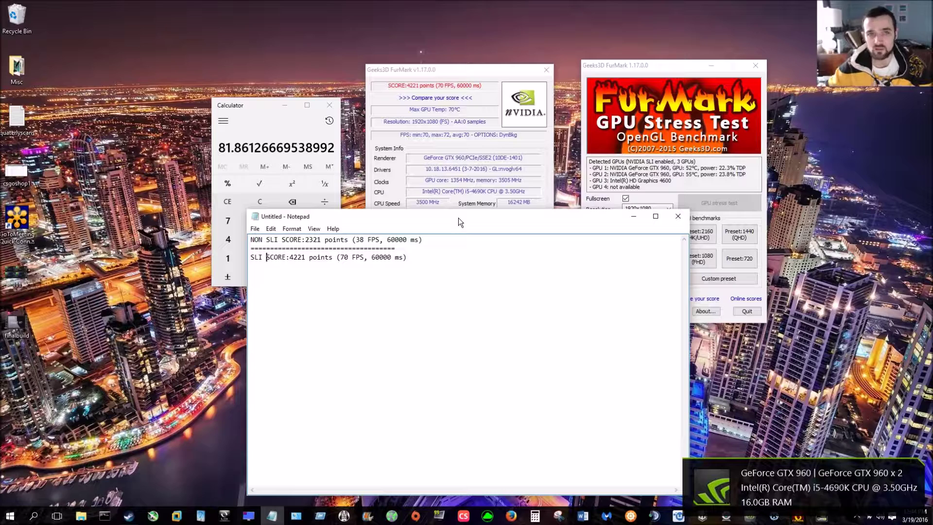